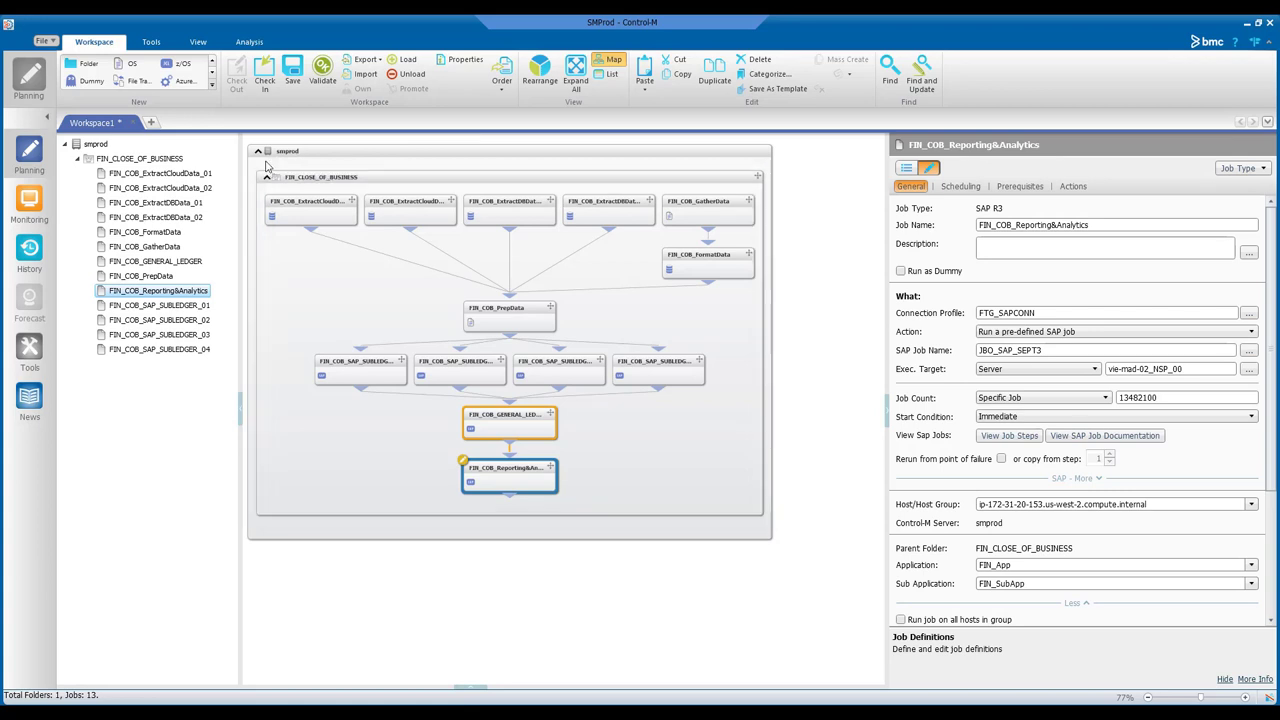
Step: Drop an SLA Management job onto the folder, link it after FIN_COB_Reporting&Analytics and rearrange the flow
left_click(212, 88)
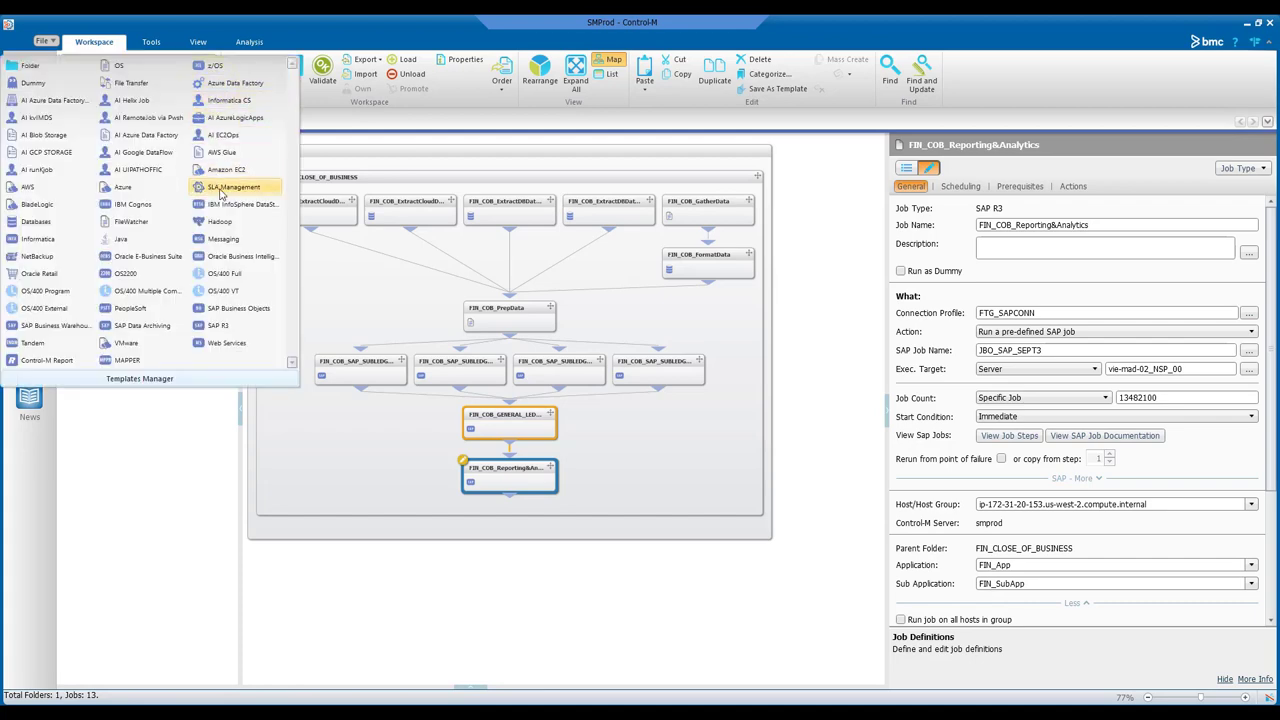
left_click_drag(233, 187, 594, 506)
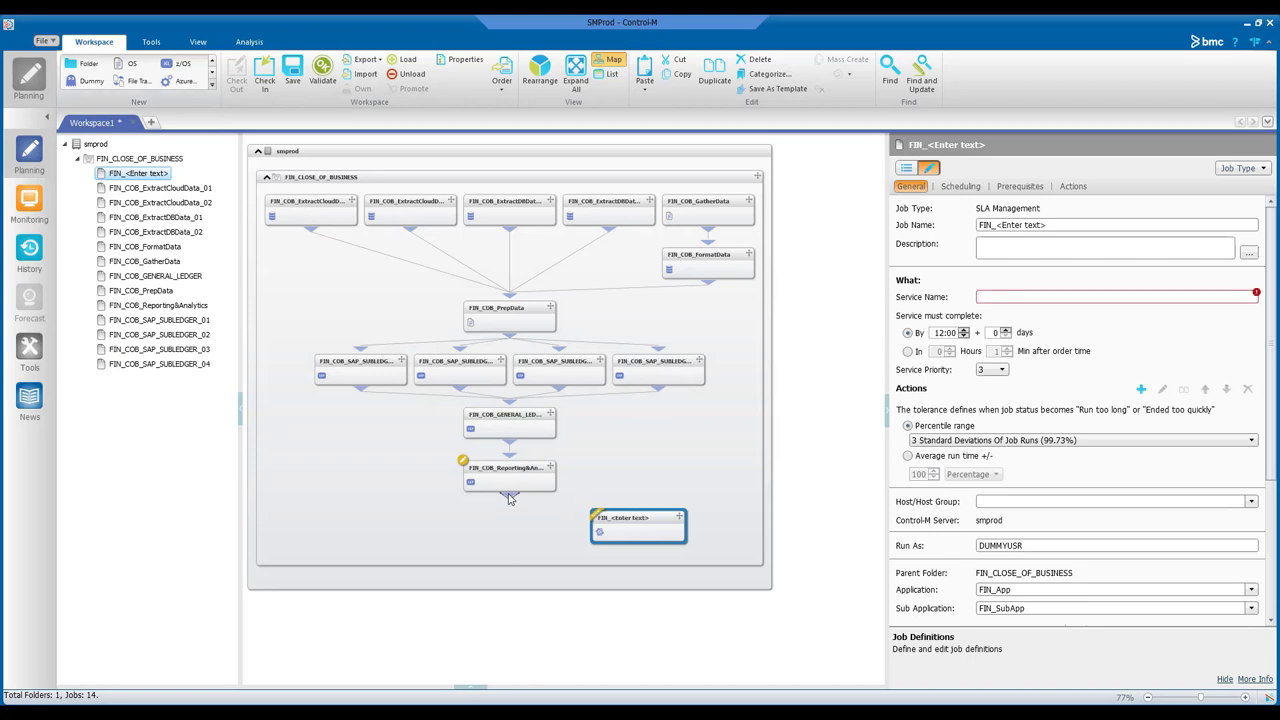
left_click_drag(510, 494, 617, 525)
left_click(540, 72)
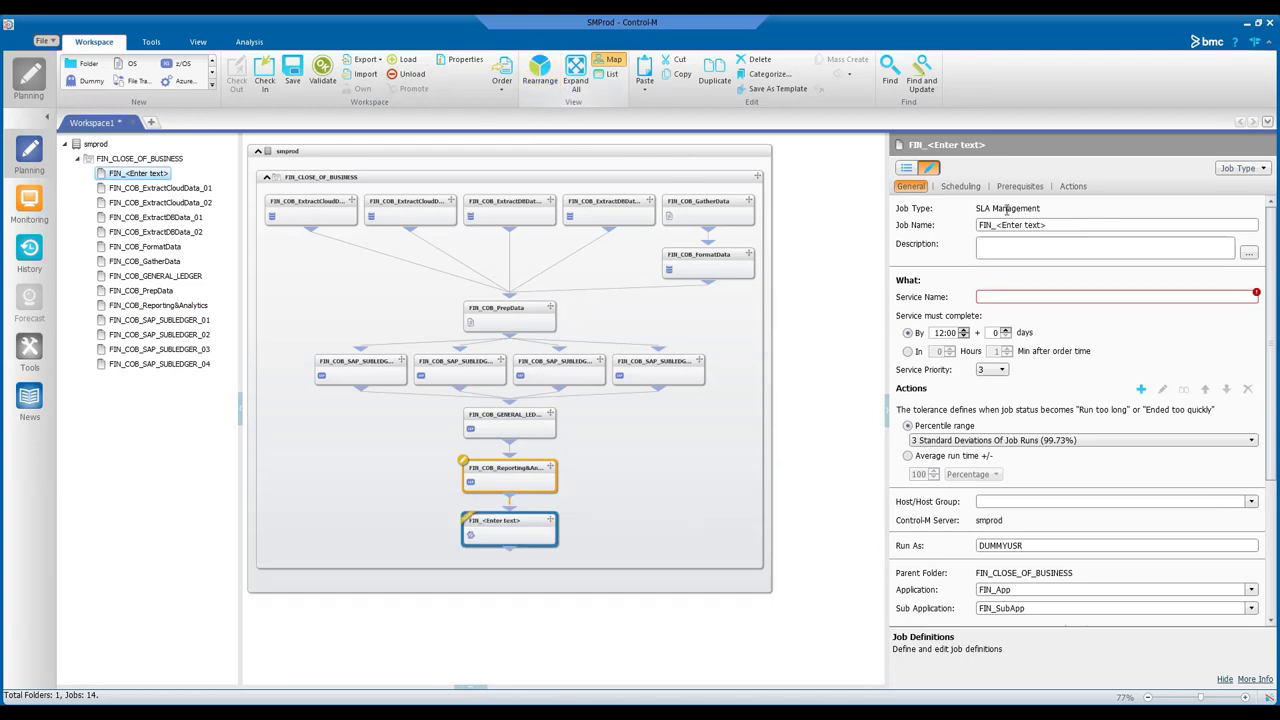
Step: Name the job FIN_COB_SLA, service FIN_CLOSE_OF_BUSINESS, with completion required by 14:00
double_click(1063, 225)
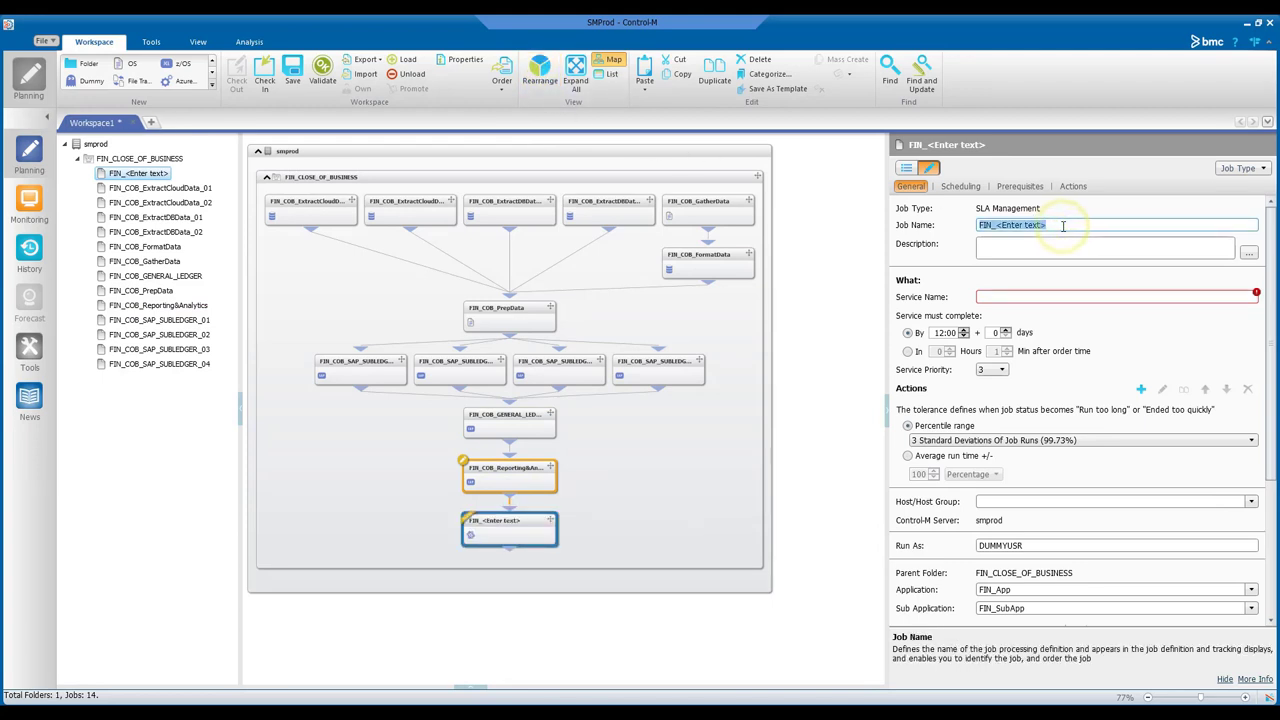
left_click(1063, 225)
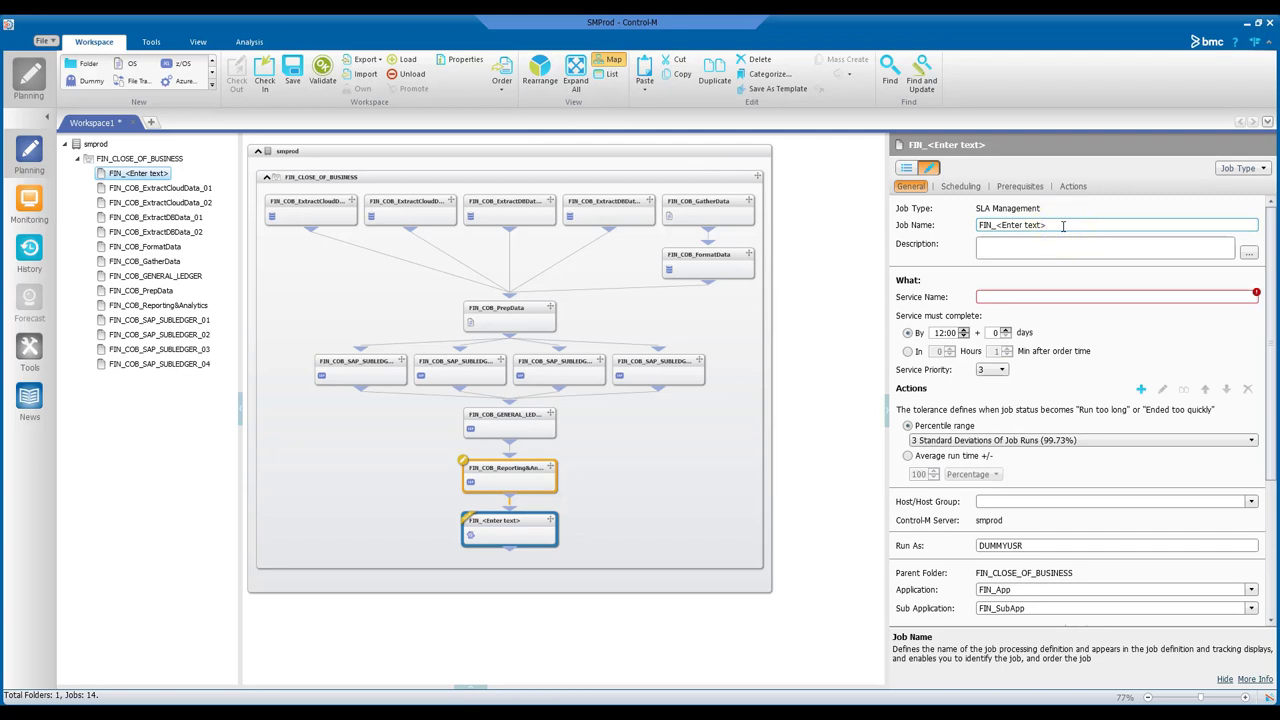
key("BackSpace")
key("BackSpace")
key("BackSpace")
type("OB_SLA")
left_click(988, 297)
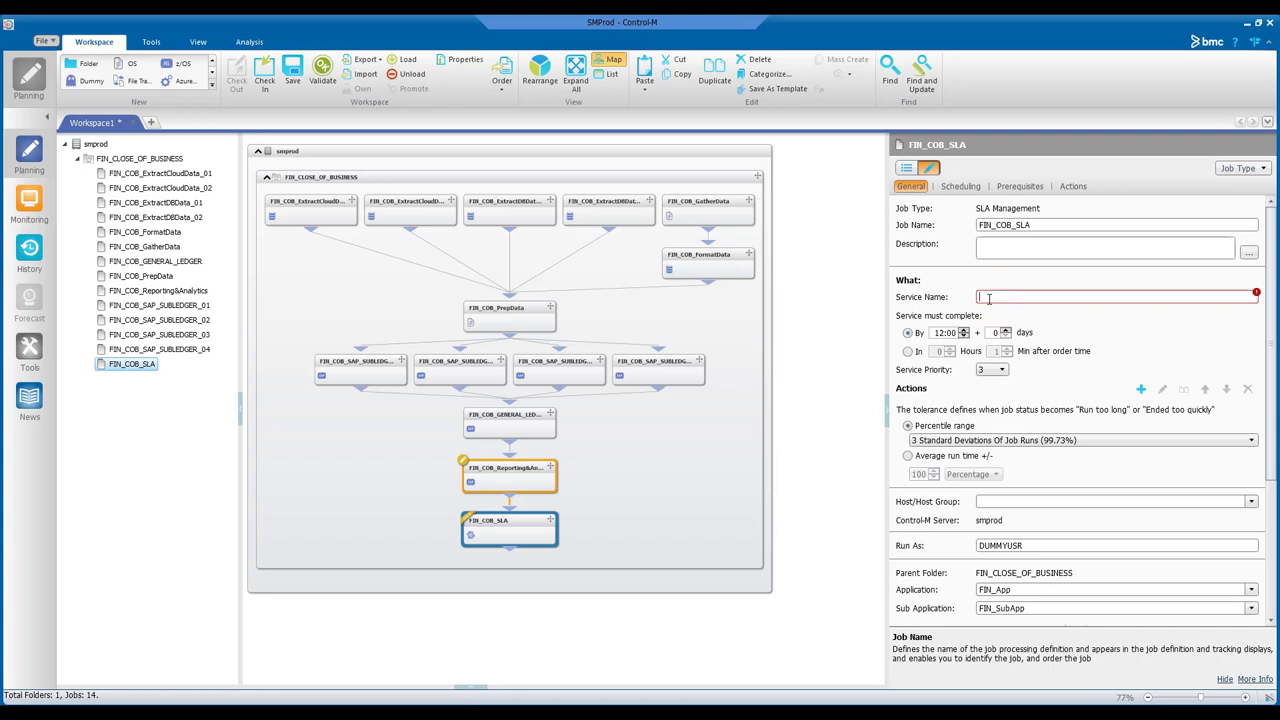
type("FIN")
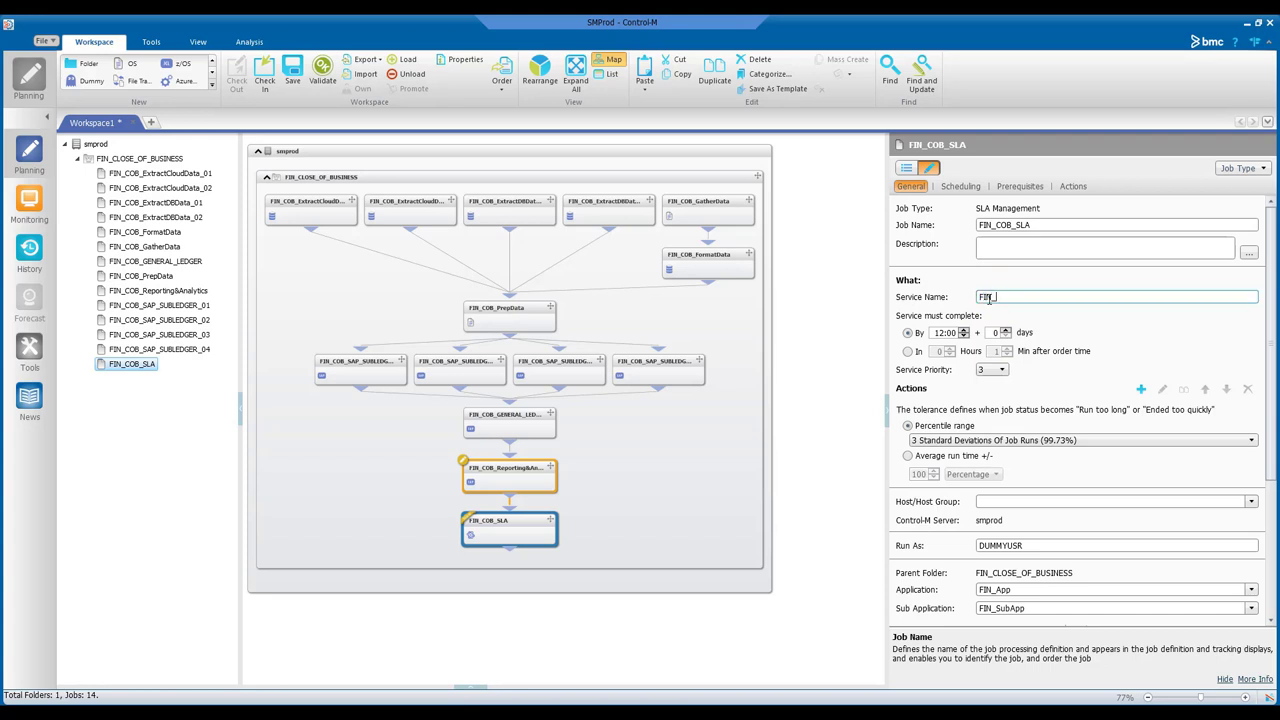
type("CLOSE_OF_BUSINESS")
left_click(964, 329)
Step: Add an action that sends a mail alert when a service job runs too long, ready for the recipient address
left_click(1142, 390)
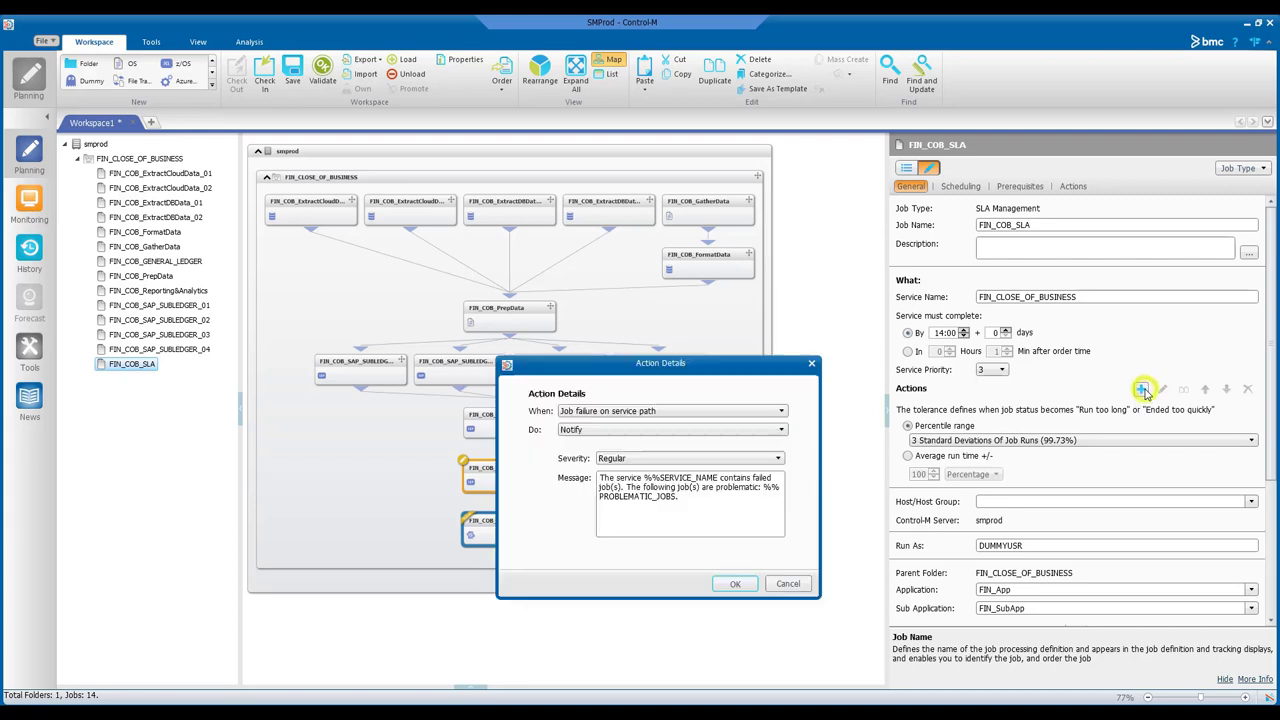
left_click(703, 412)
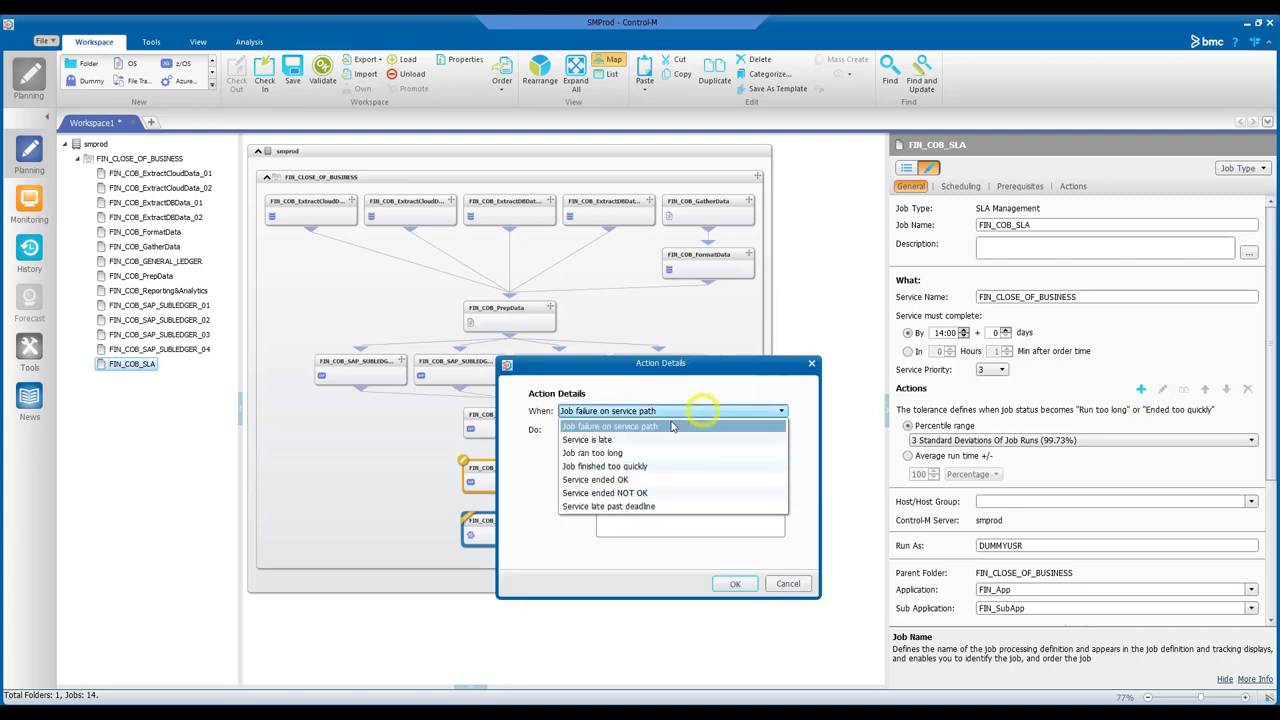
left_click(617, 455)
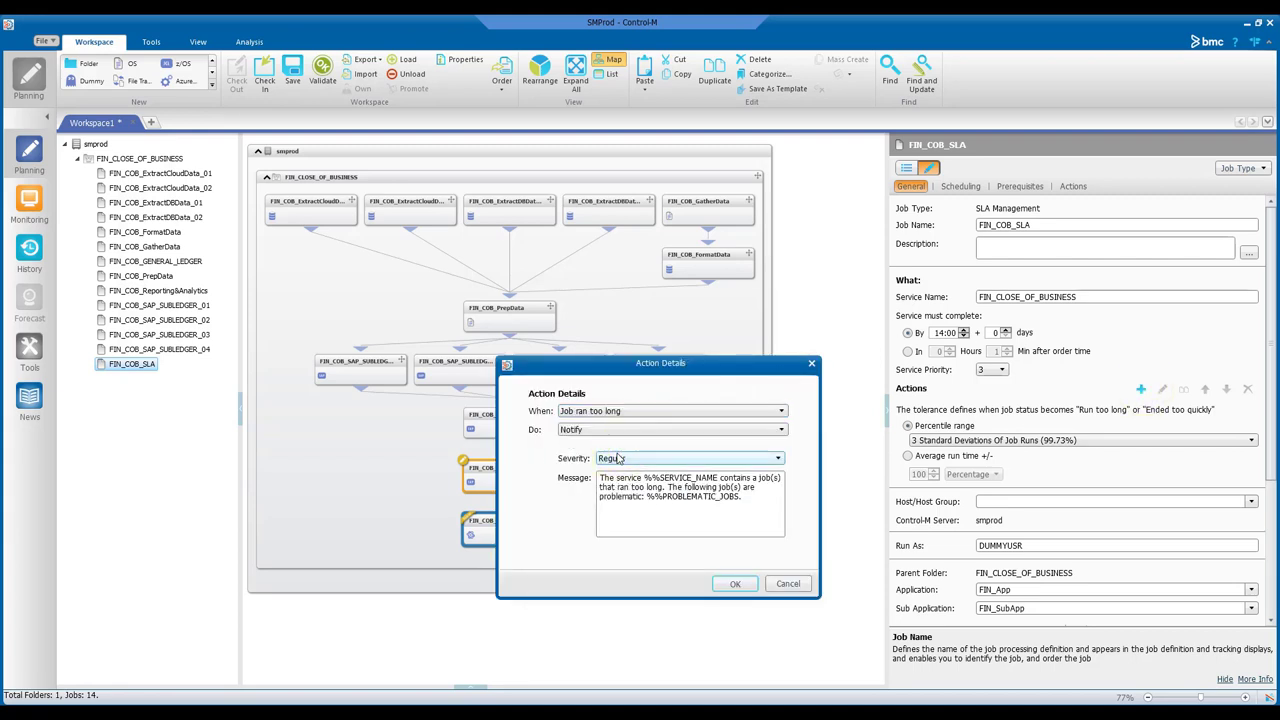
left_click(620, 430)
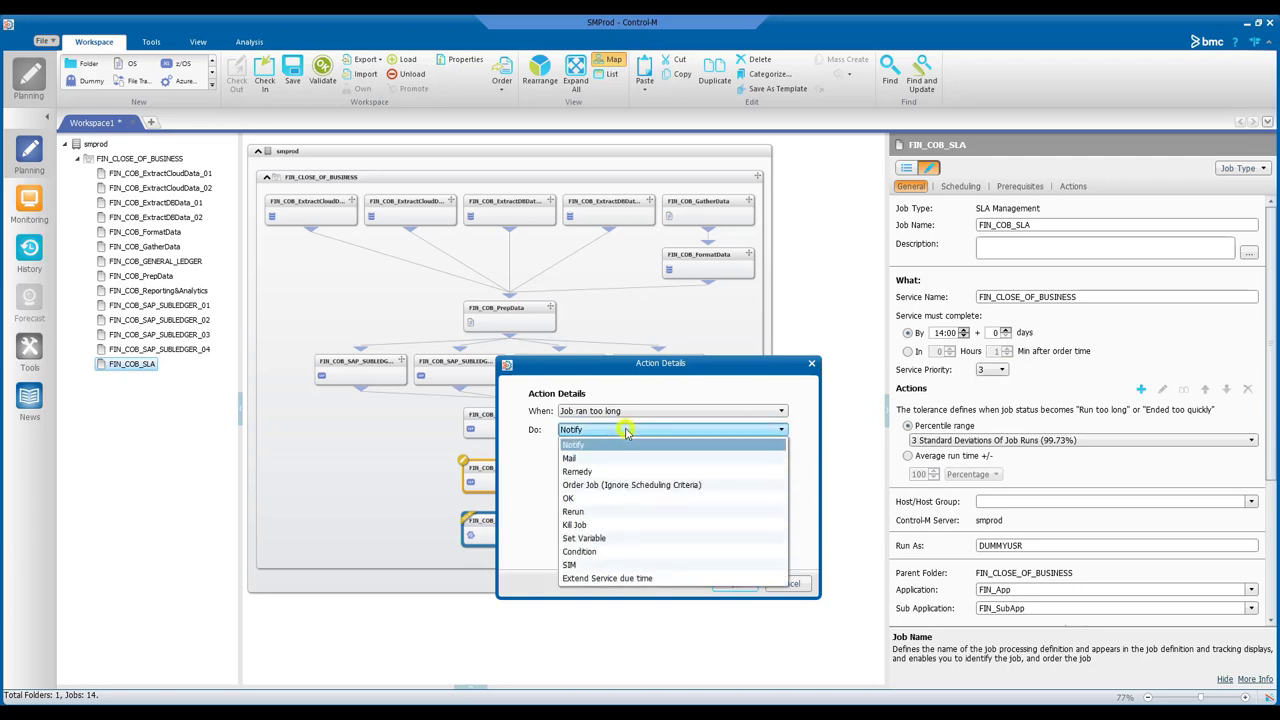
left_click(615, 459)
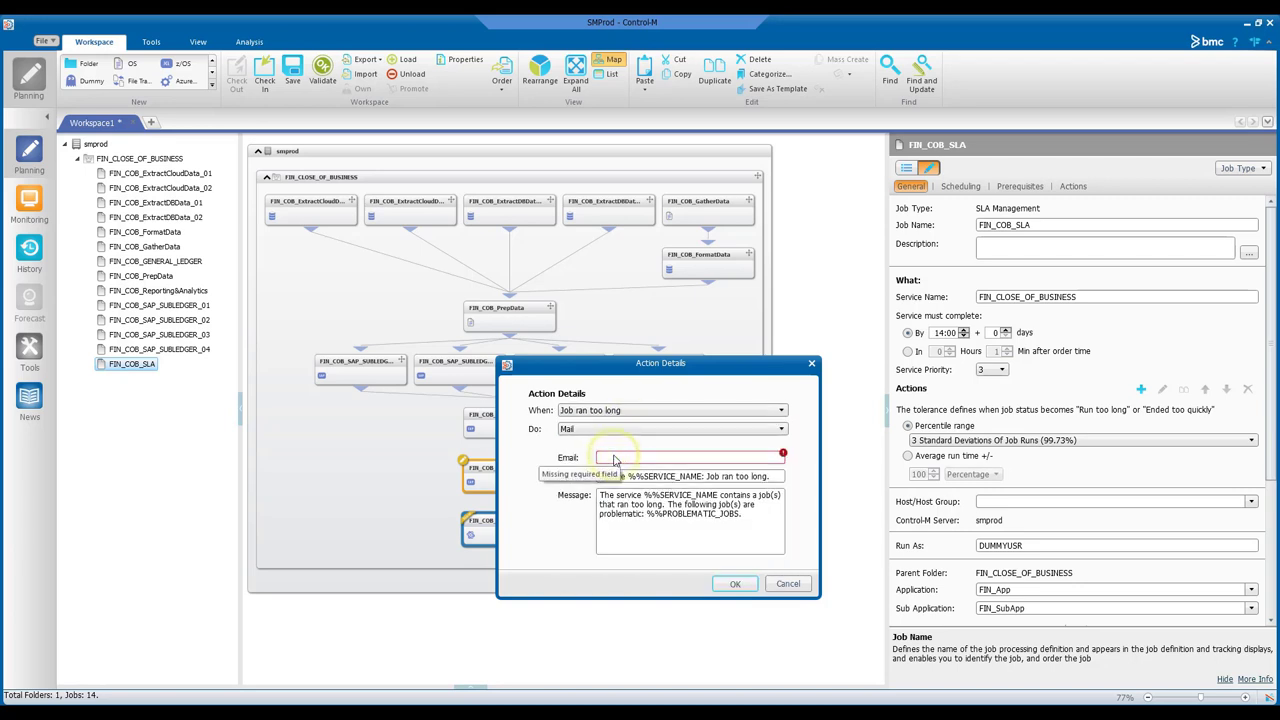
left_click(614, 459)
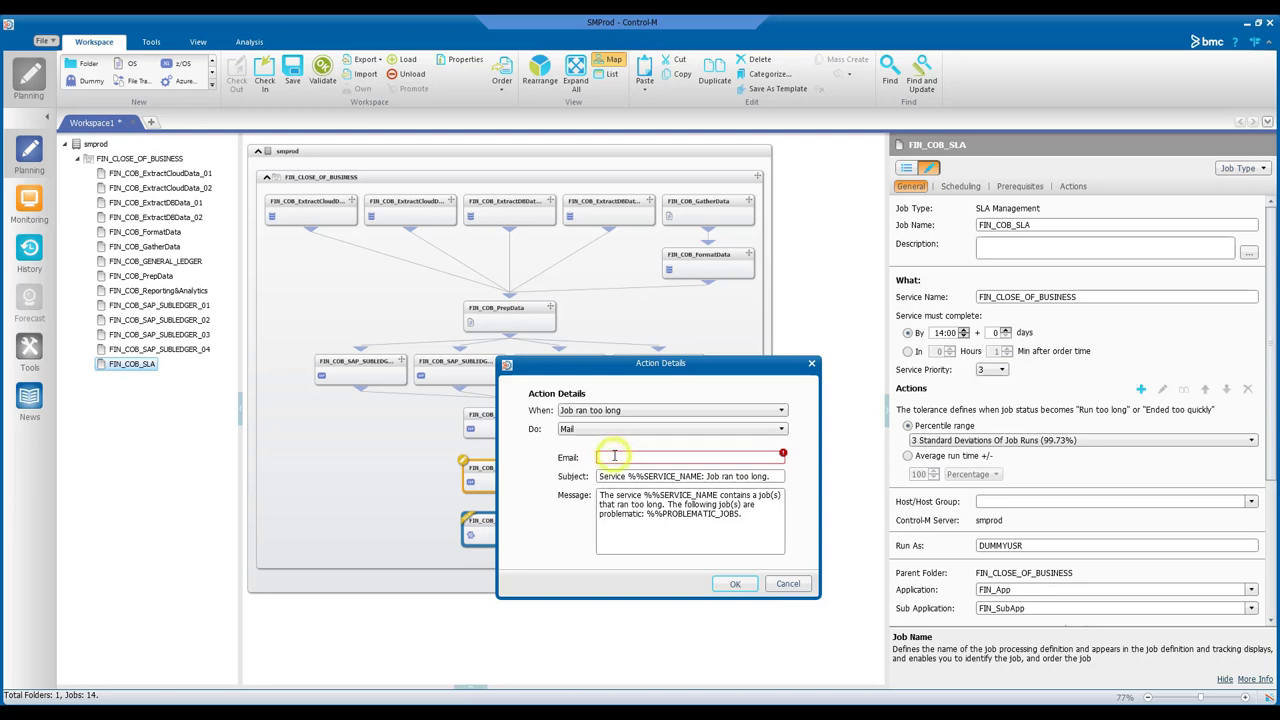
type("YOUREMAIL")
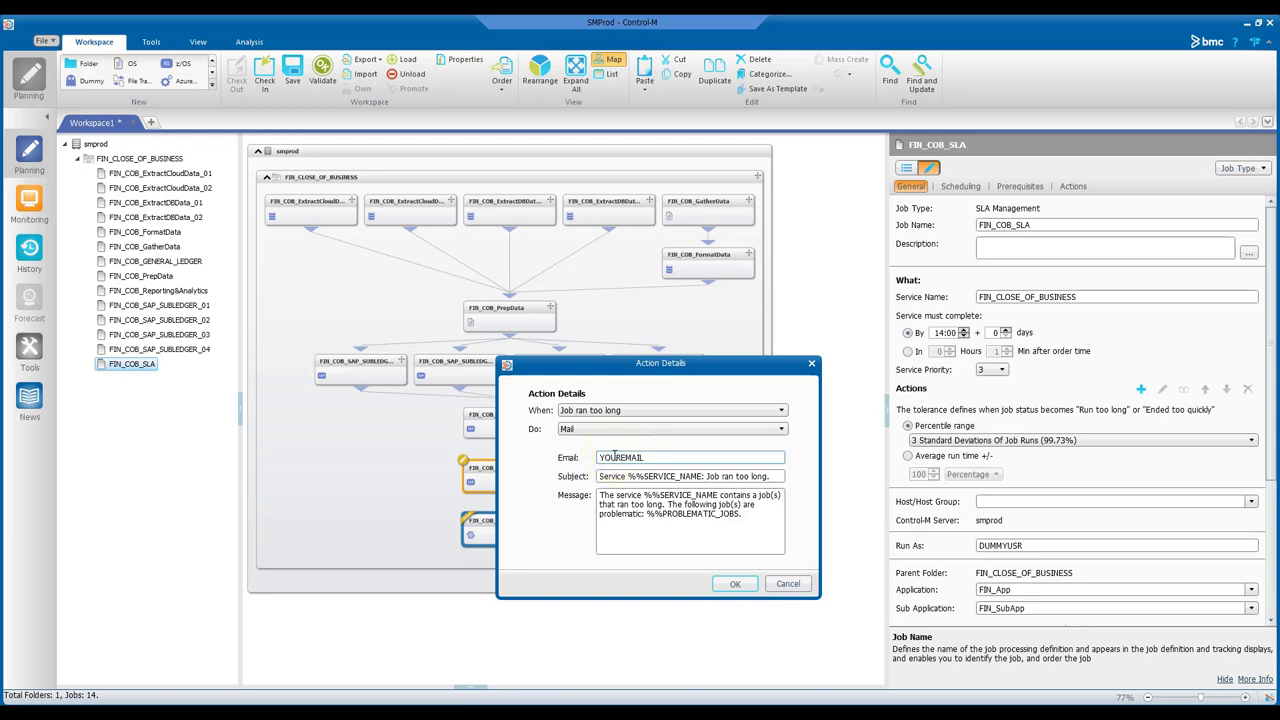
type("@YOURCOMPANY")
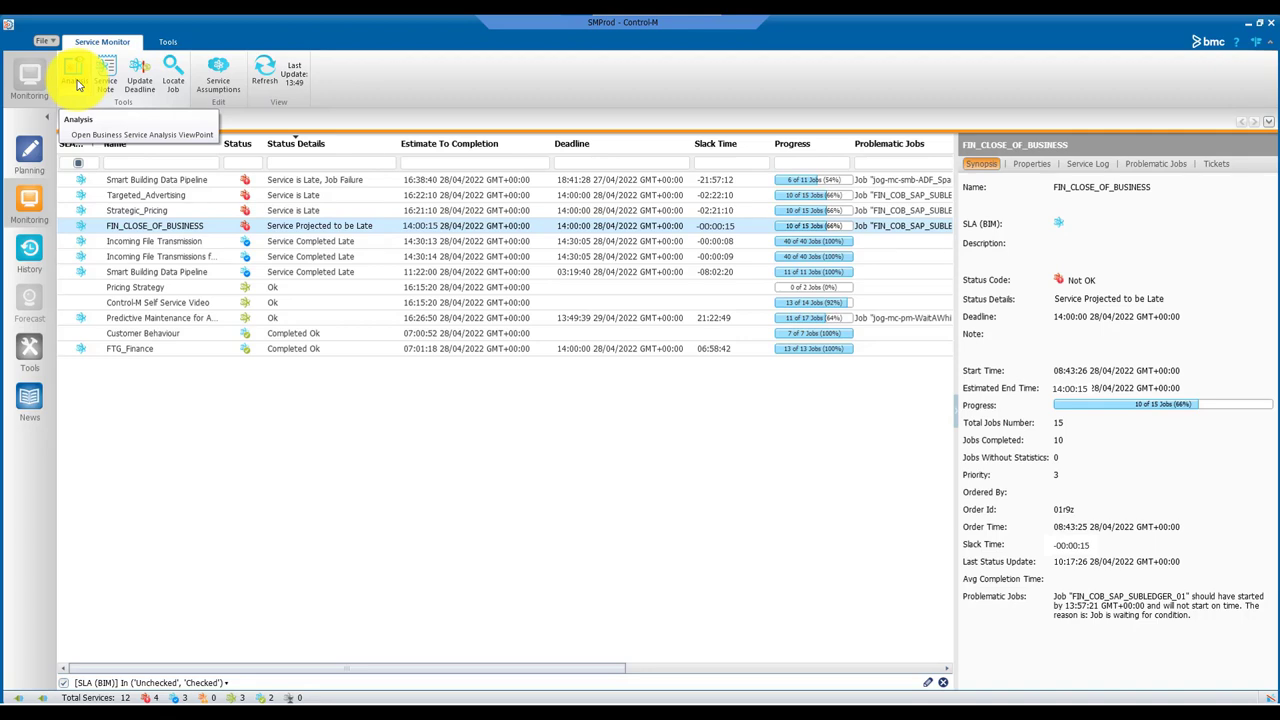
Step: Show the FIN_CLOSE_OF_BUSINESS SLA analysis filtered to critical-path jobs only
left_click(78, 80)
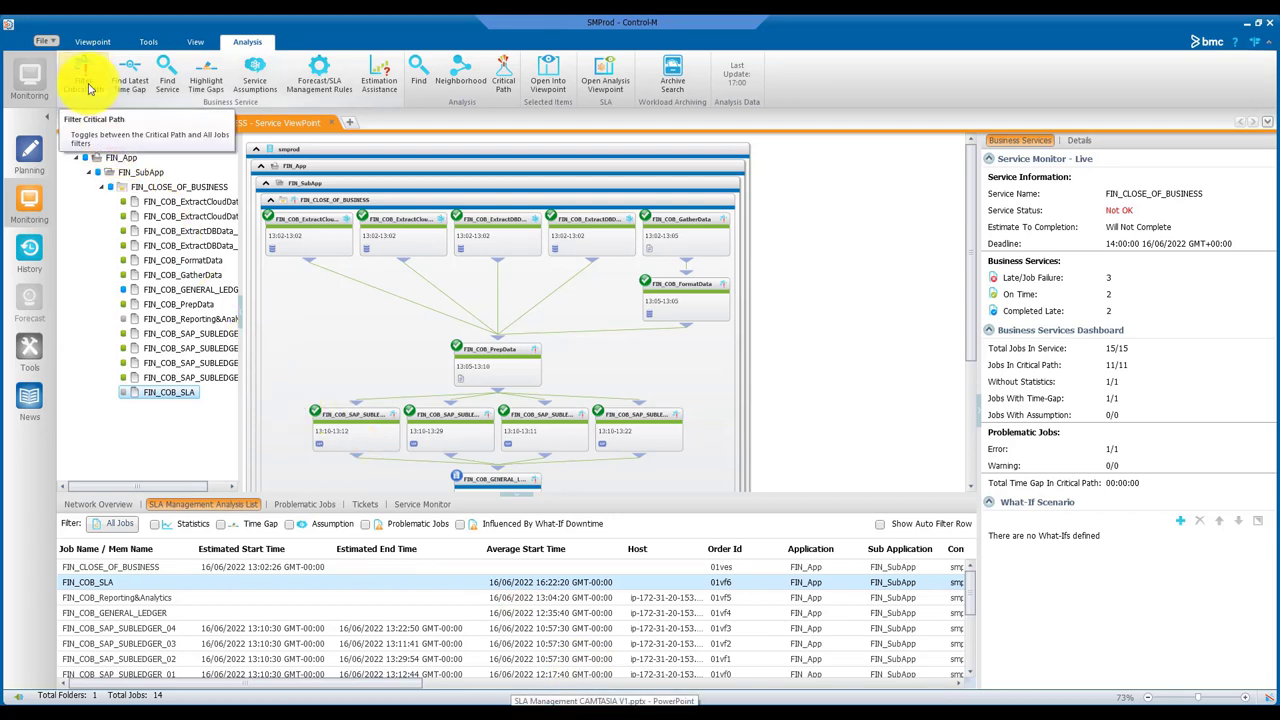
left_click(88, 88)
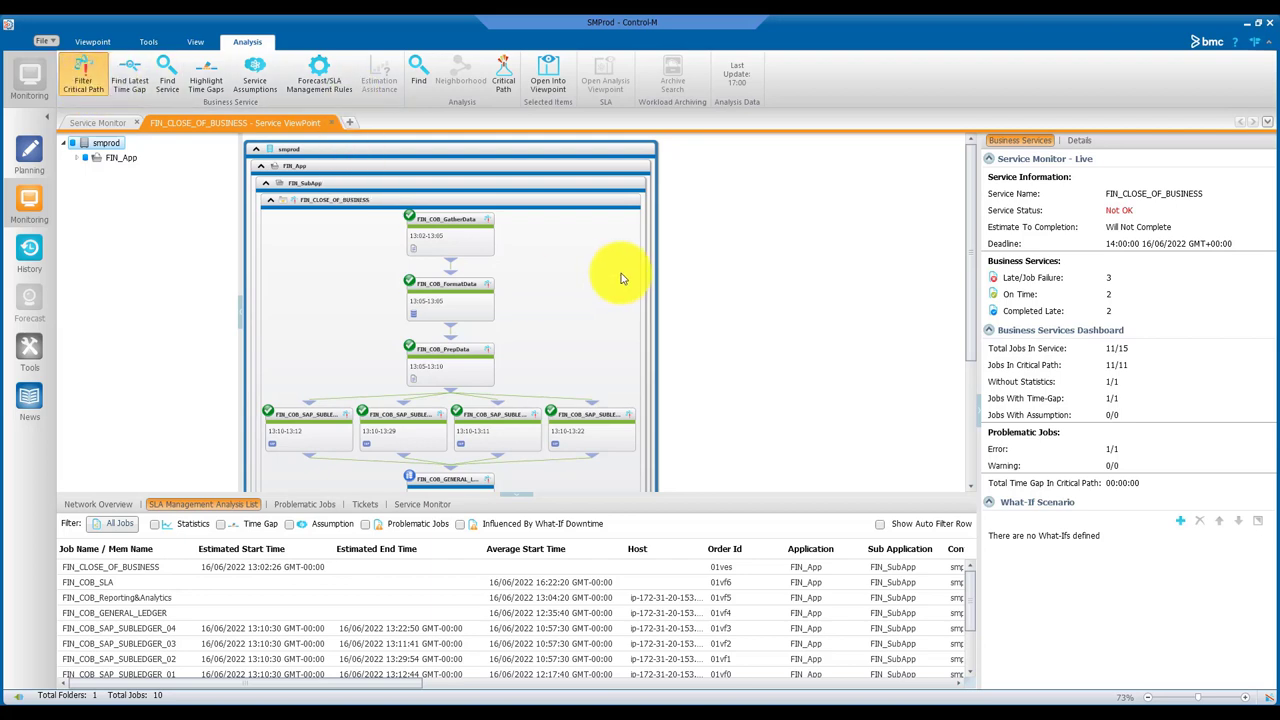
left_click(195, 41)
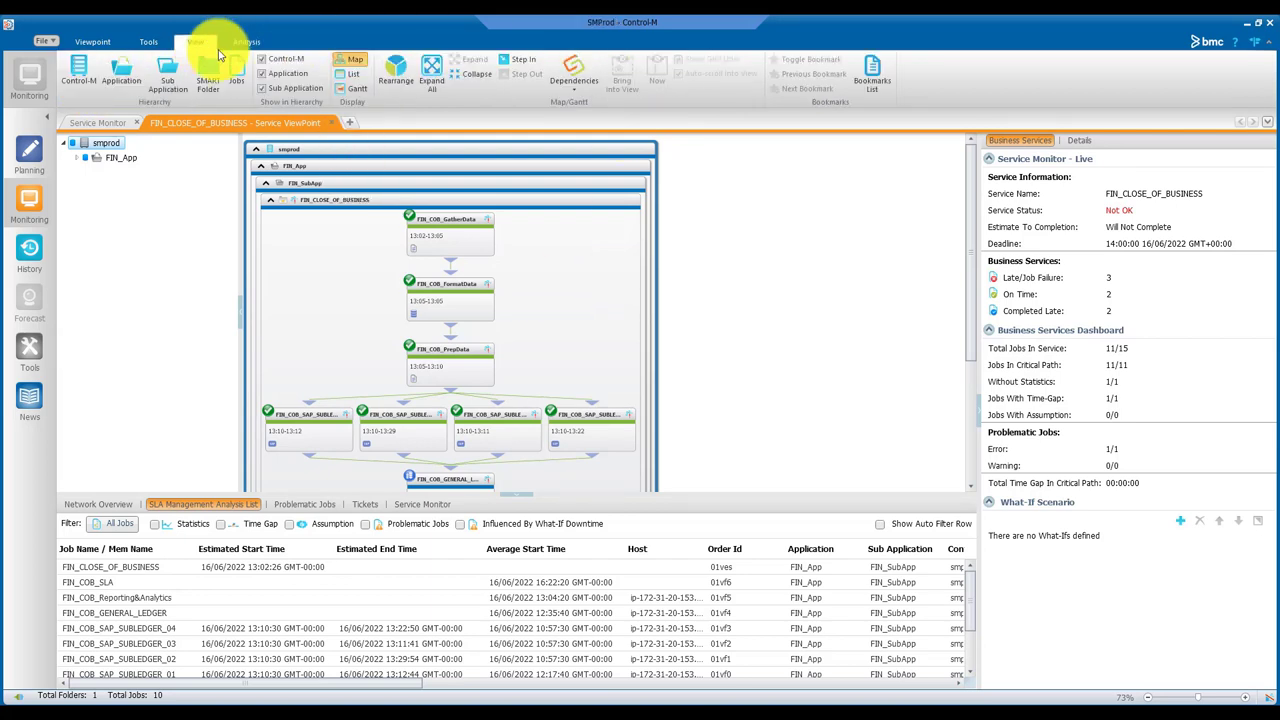
left_click(354, 84)
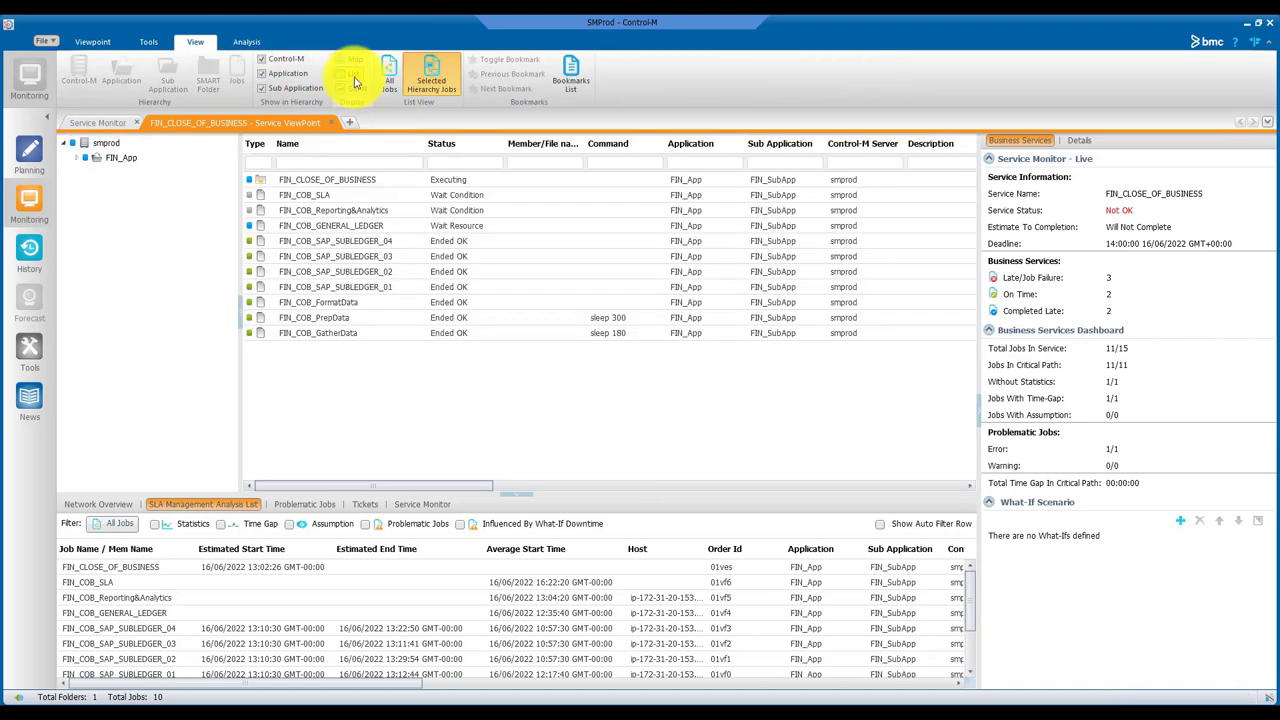
left_click(355, 89)
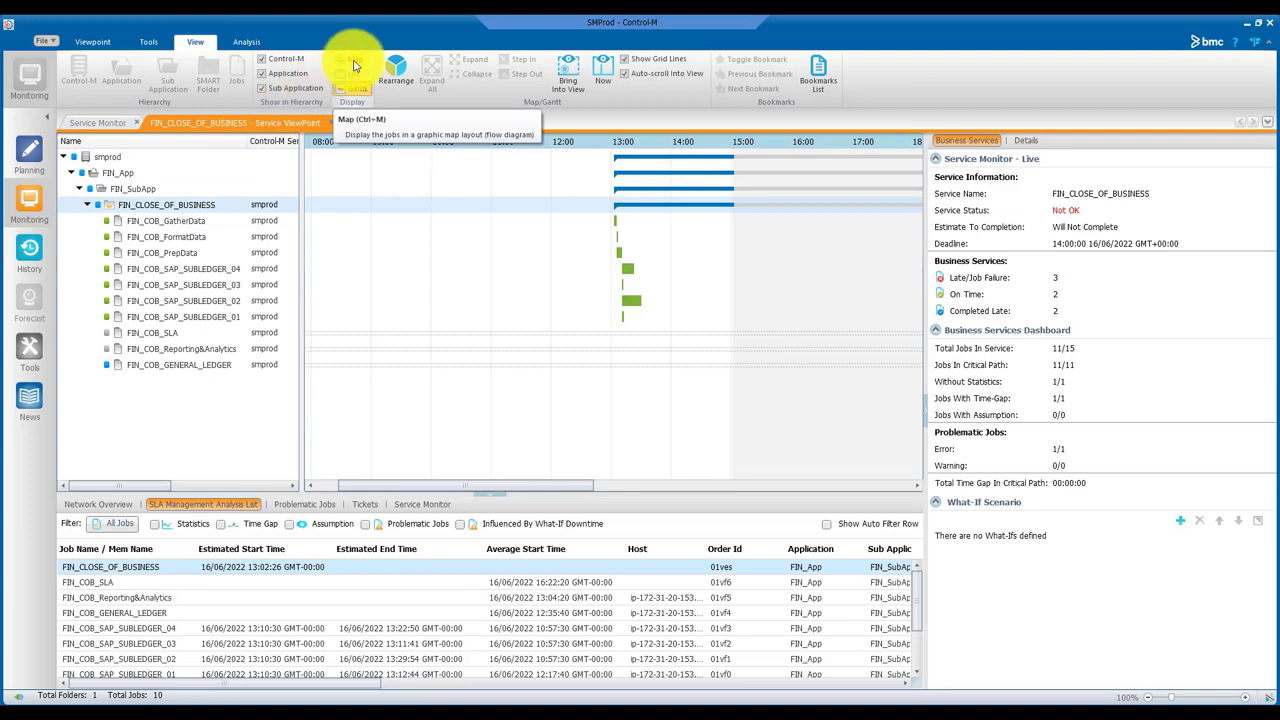
left_click(354, 60)
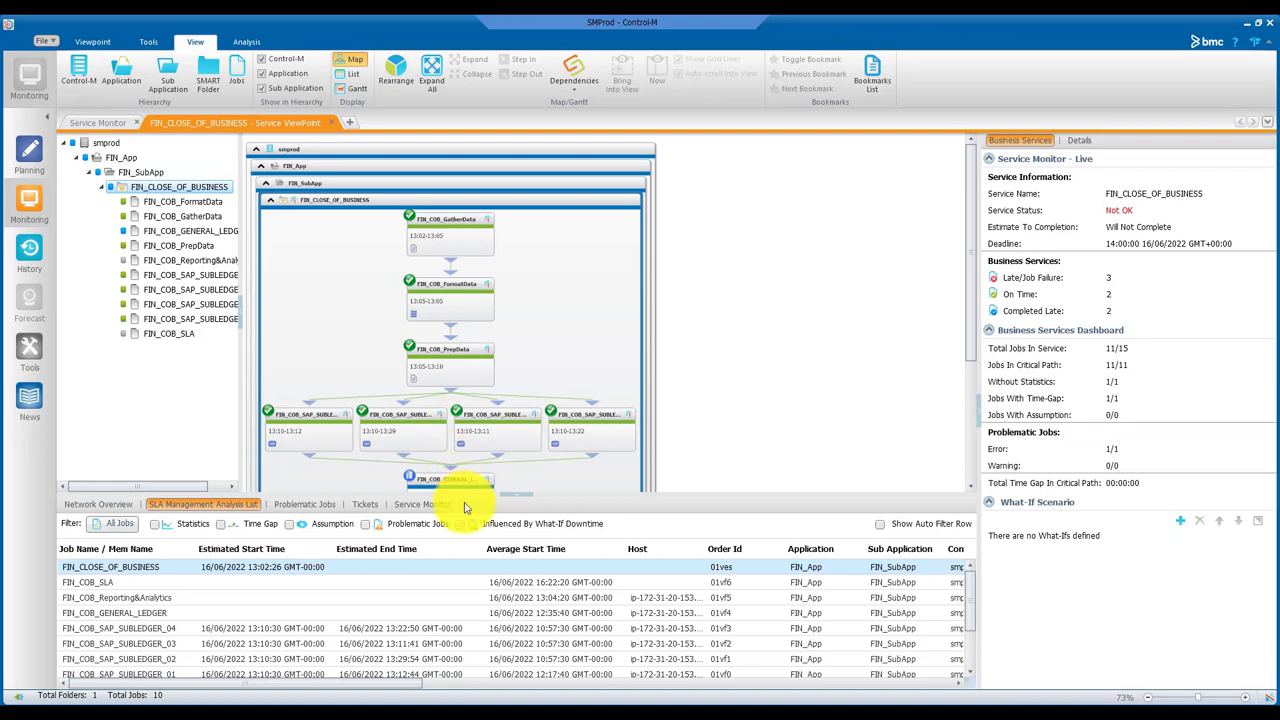
scroll(486, 469, "down", 1)
right_click(452, 462)
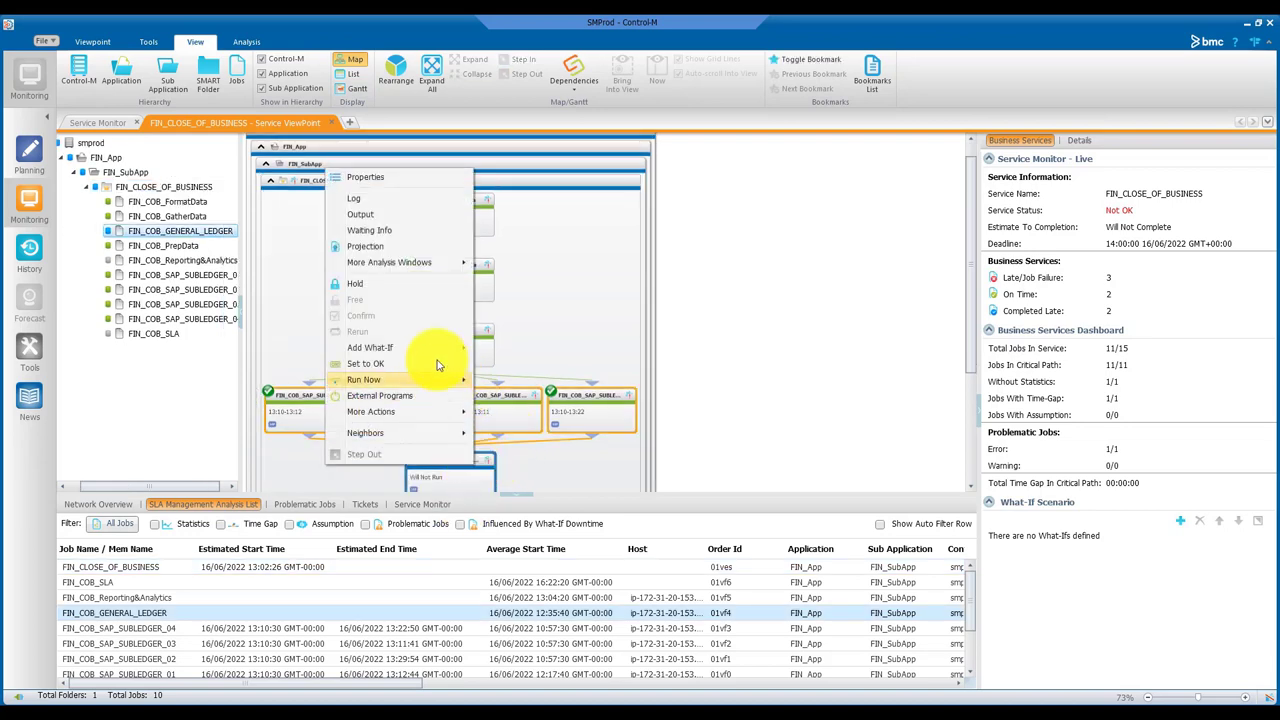
left_click(379, 248)
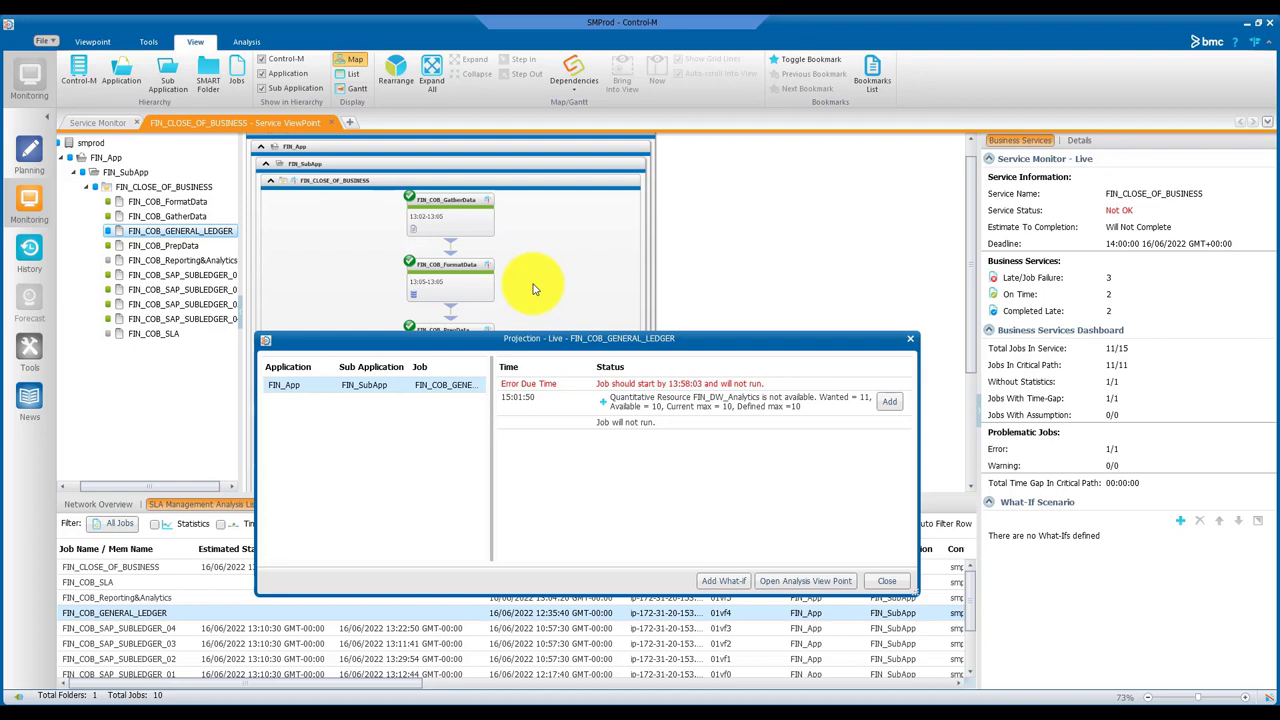
left_click(886, 581)
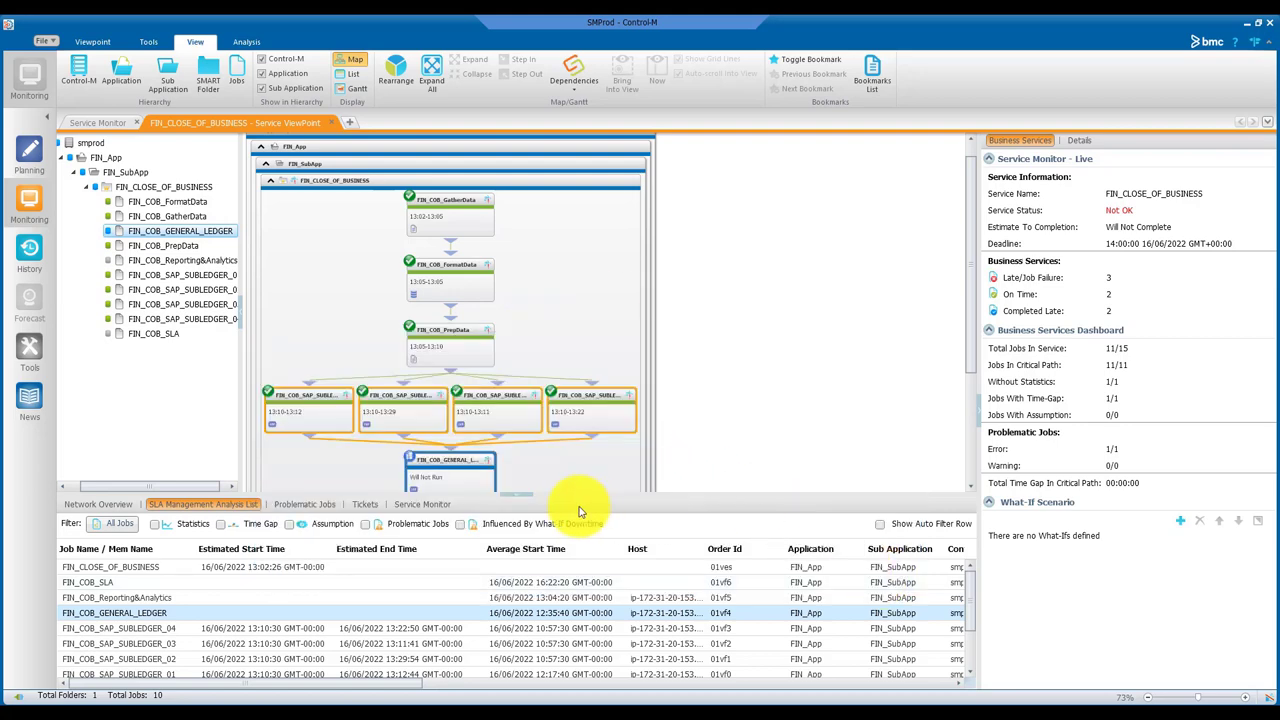
Step: Apply a Quantitative Resource what-if on FIN_COB_GENERAL_LEDGER that decreases the resource maximum
right_click(450, 468)
mouse_move(362, 349)
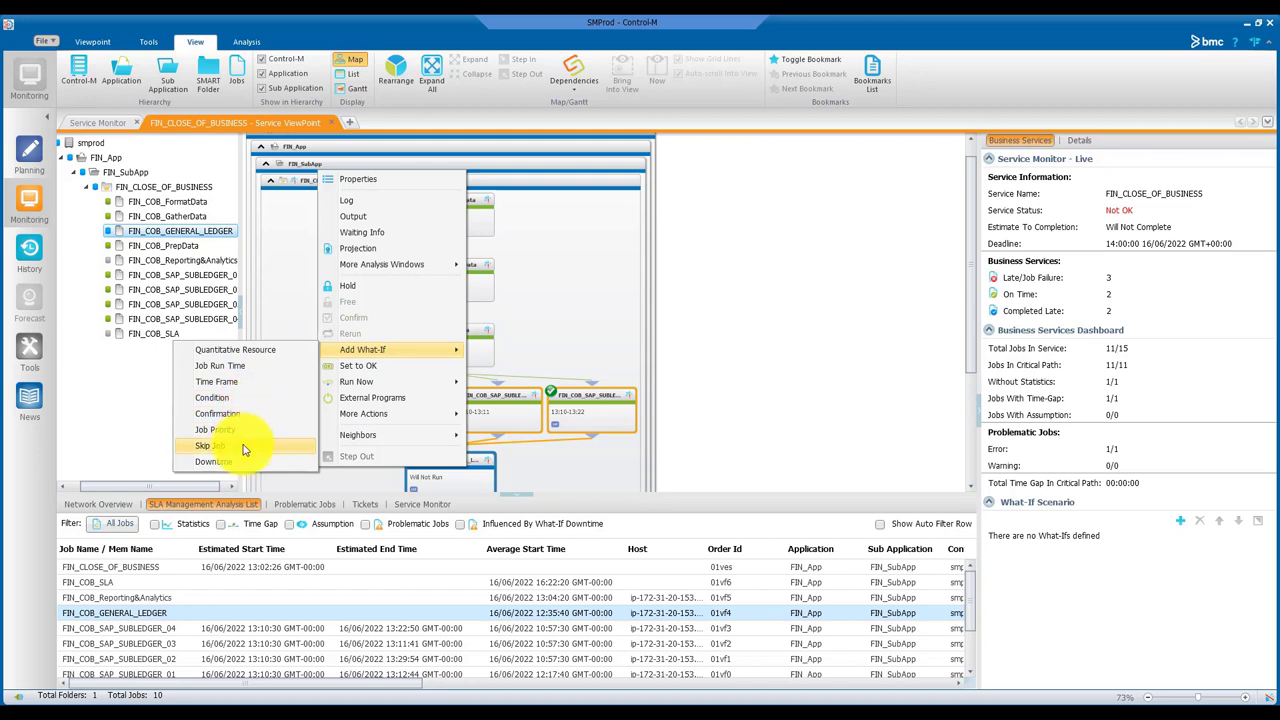
left_click(225, 350)
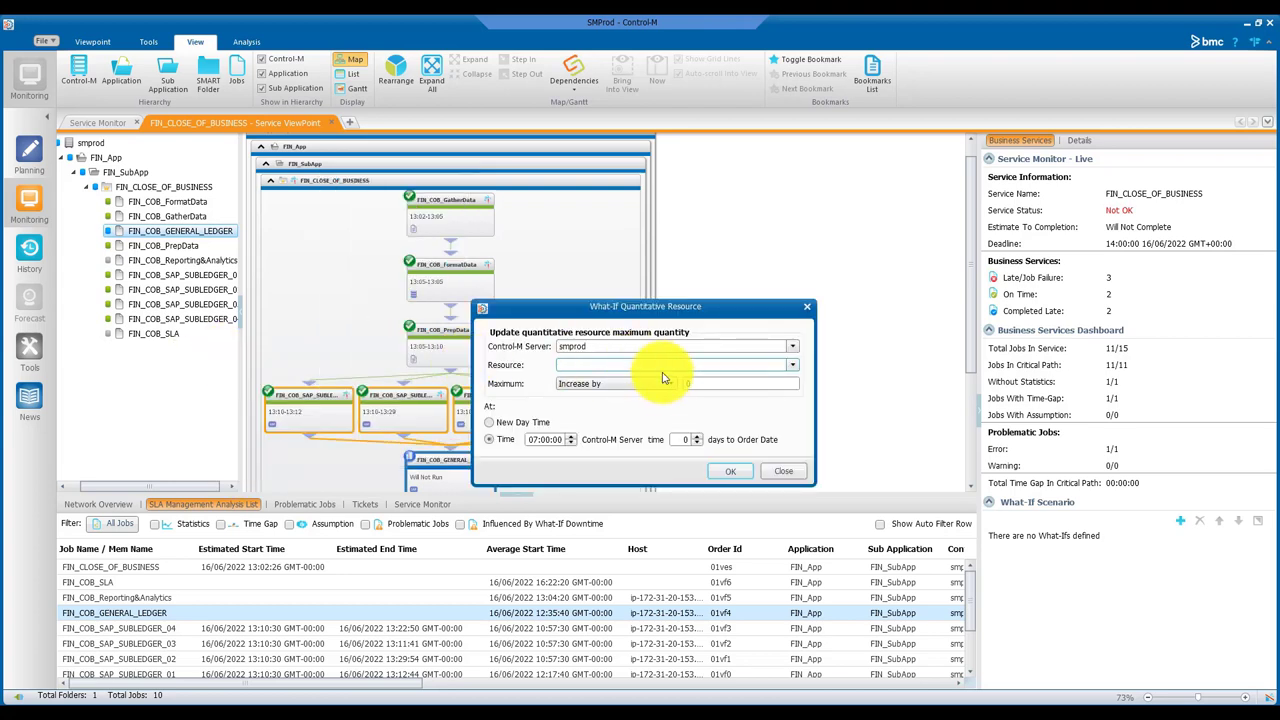
left_click(670, 384)
left_click(620, 407)
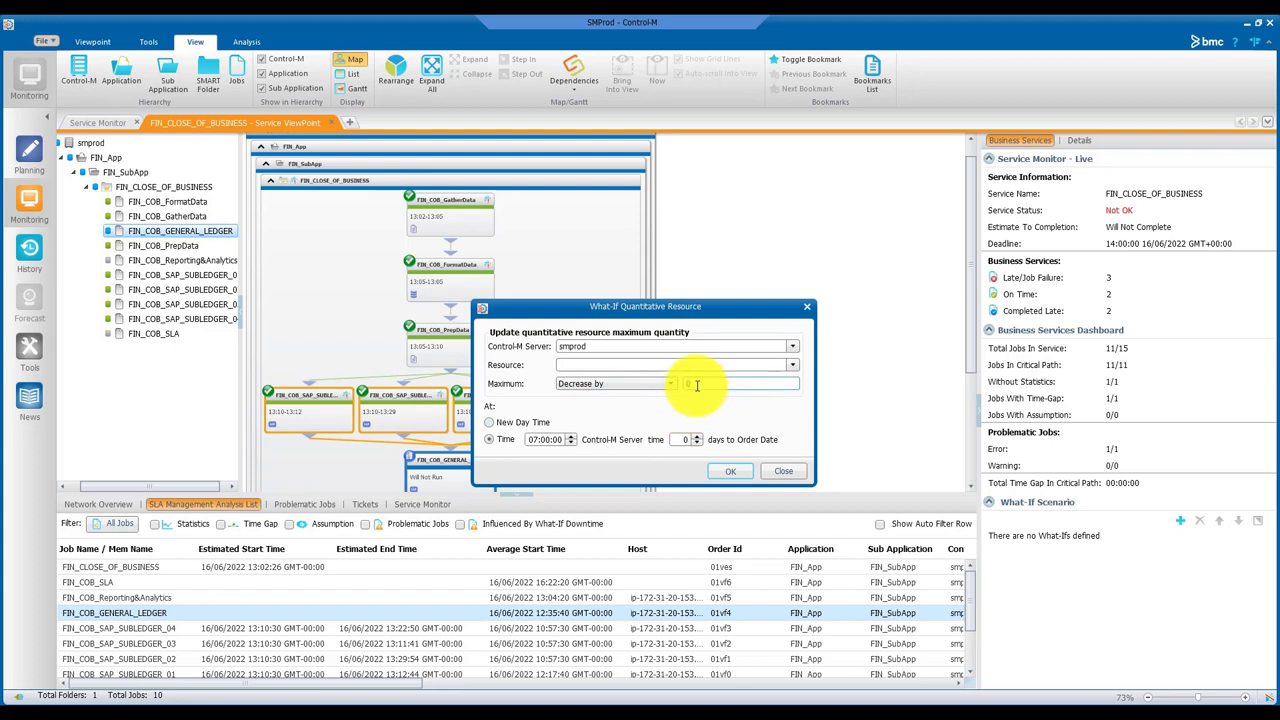
left_click(730, 471)
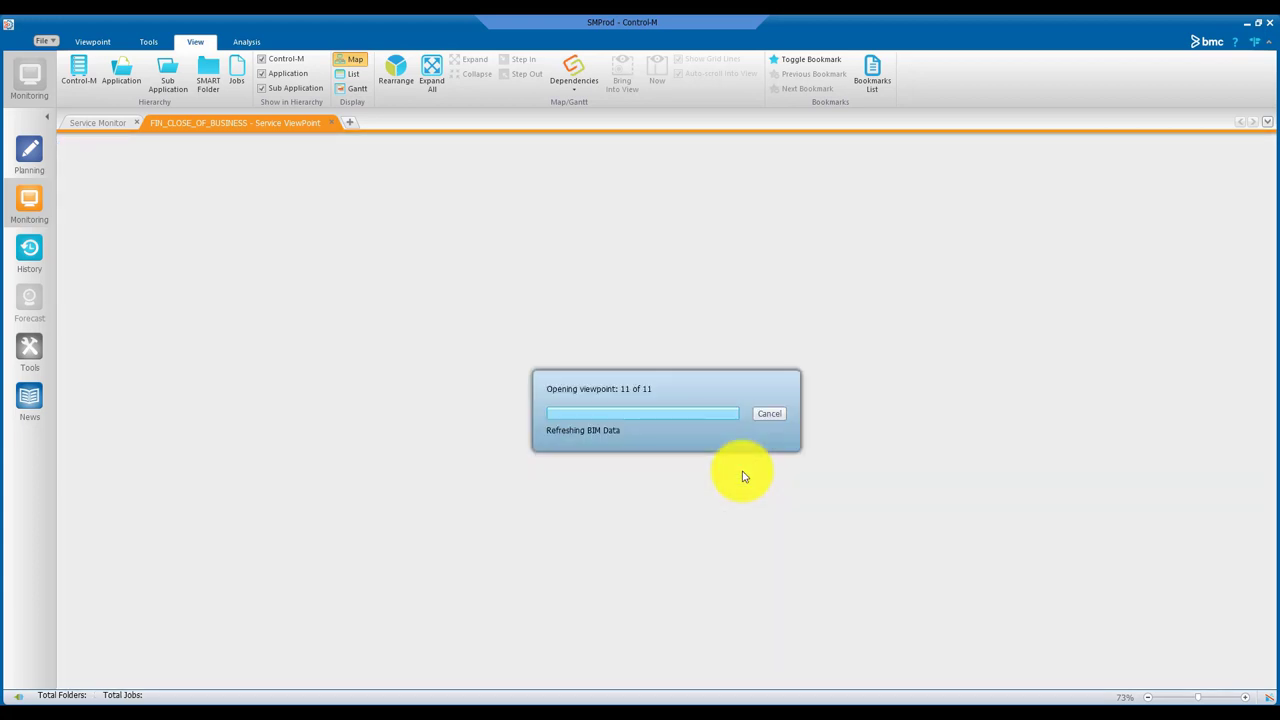